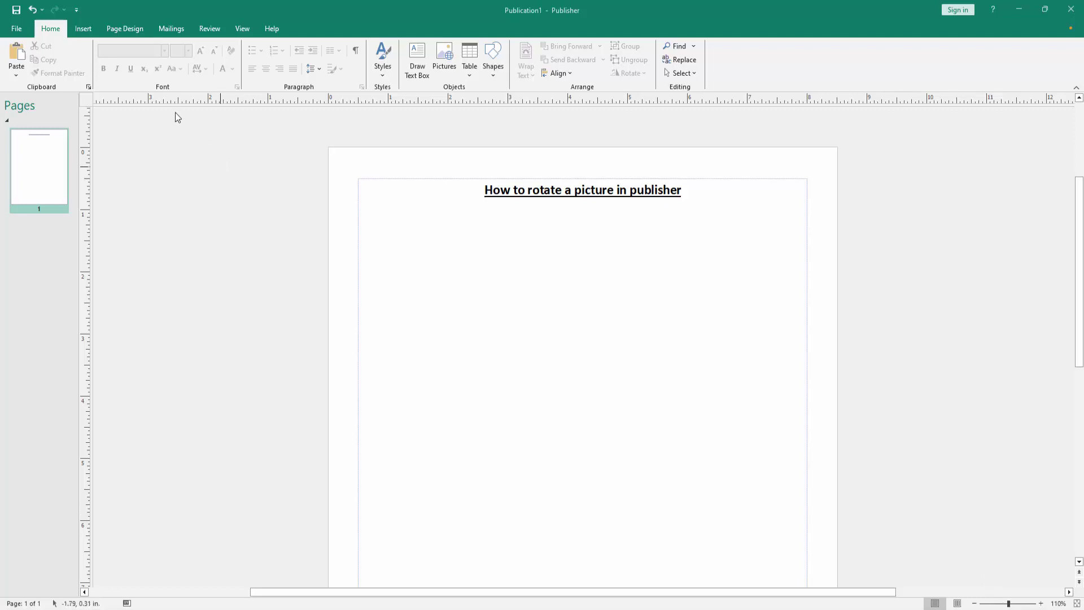
Step: Insert the fern photo IMG_5313 onto the page from the Insert Picture dialog
click(86, 26)
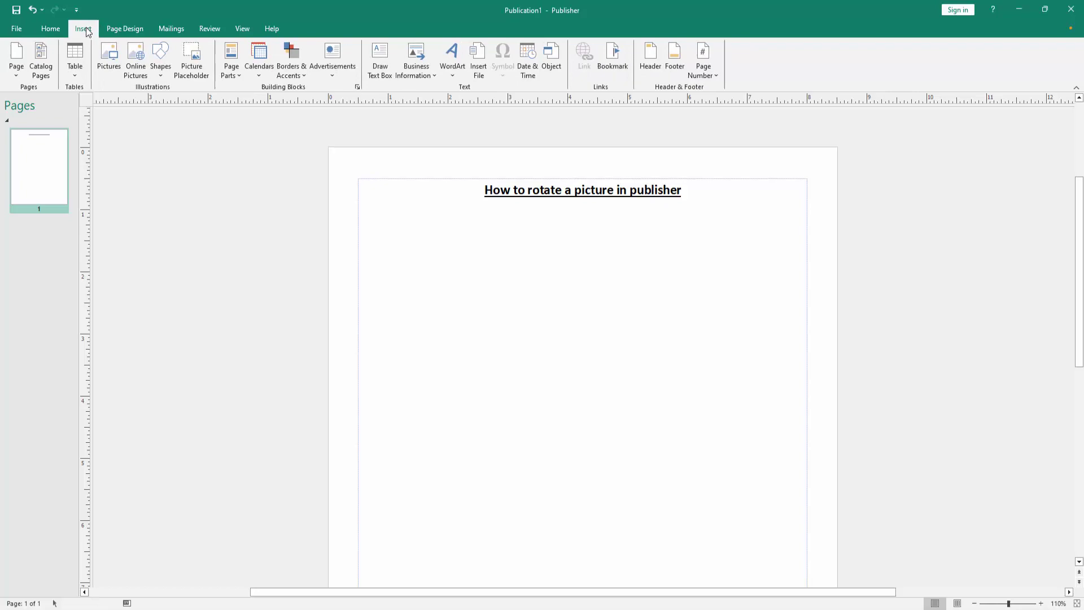
click(114, 62)
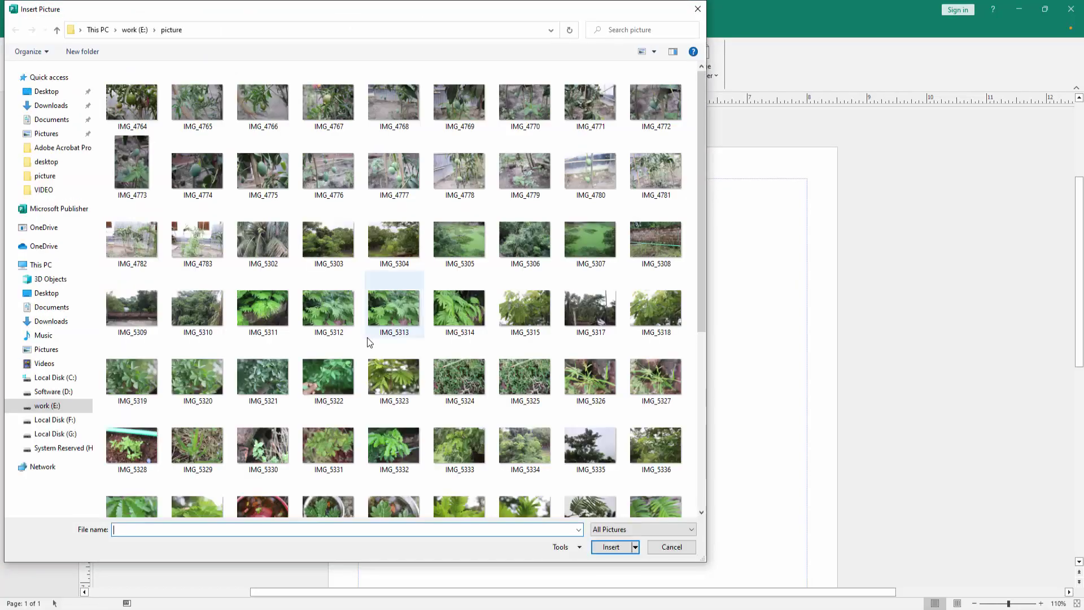
click(399, 307)
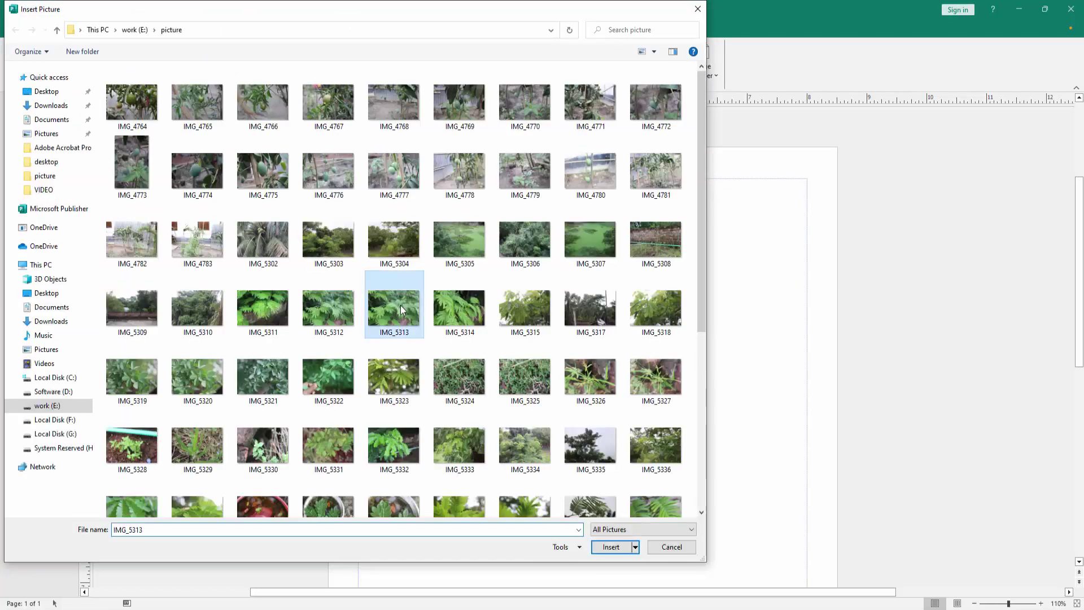
click(608, 547)
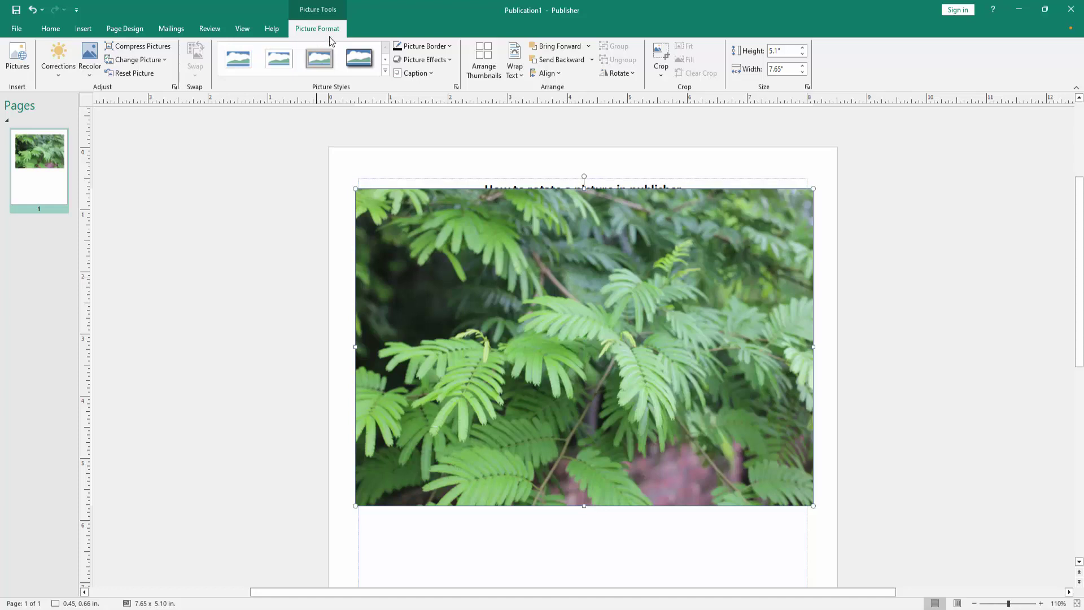
Step: Shrink the fern photo to under half size, centre it below the title, and tilt it
click(521, 75)
click(529, 88)
drag(592, 304, 587, 346)
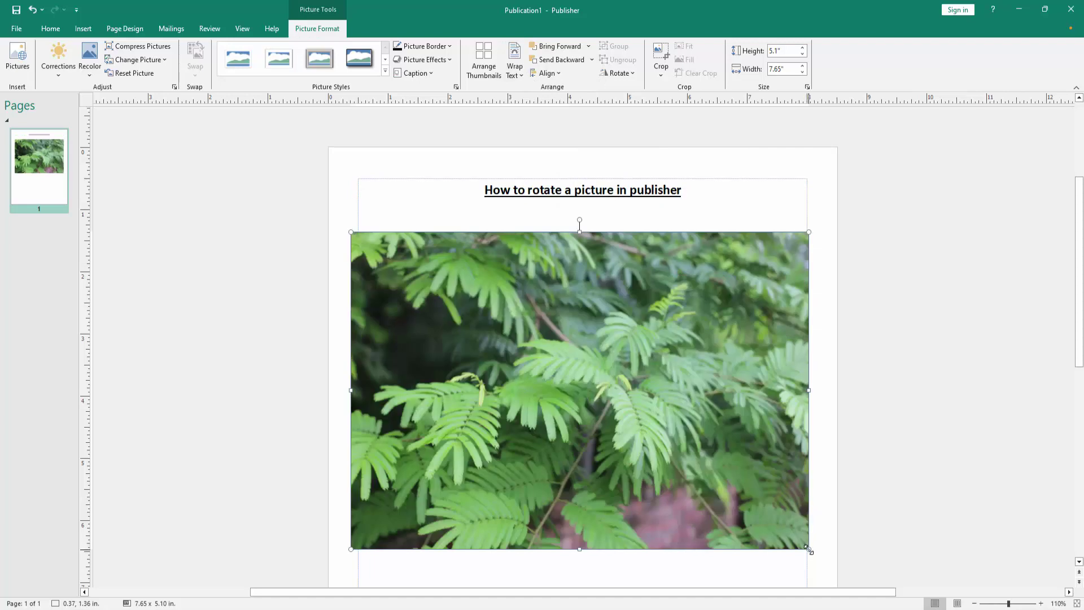
drag(635, 411, 555, 373)
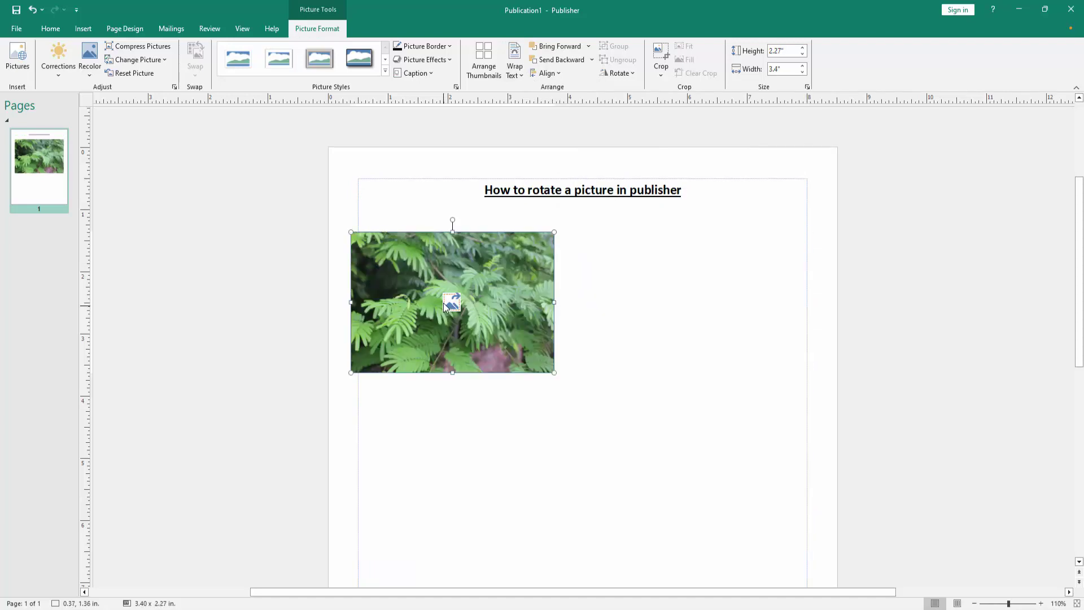
drag(455, 271, 617, 408)
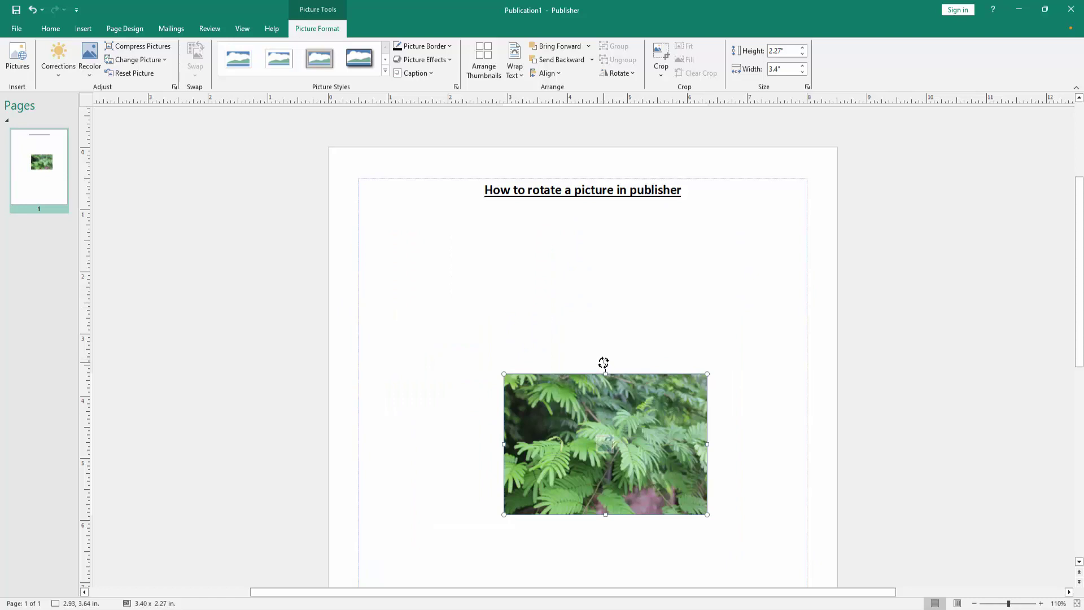
mouse_move(603, 363)
mouse_down()
mouse_move(562, 474)
mouse_move(583, 482)
mouse_up()
Step: Rotate the fern photo to a steeper tilt and nudge it up-left under the title
click(762, 356)
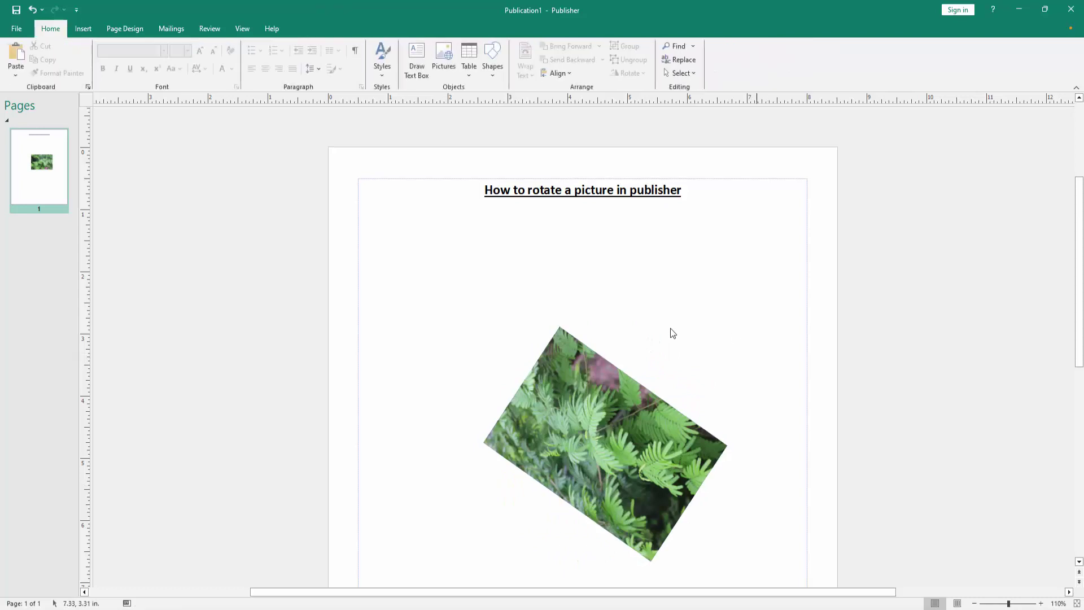
click(610, 455)
mouse_move(560, 511)
mouse_down()
mouse_move(517, 413)
mouse_move(437, 438)
mouse_up()
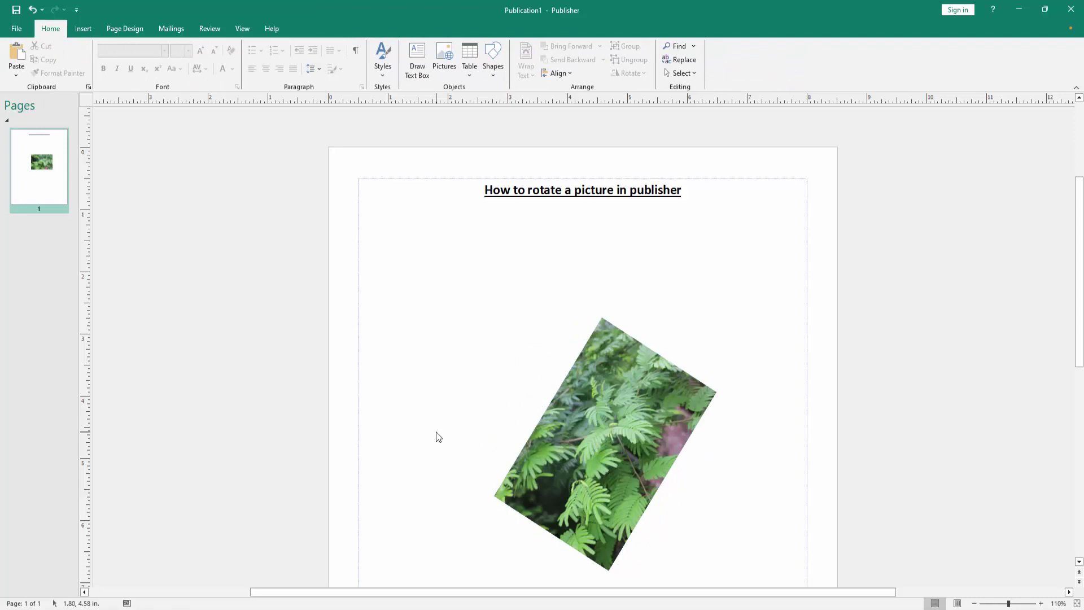
drag(602, 502, 549, 461)
click(782, 428)
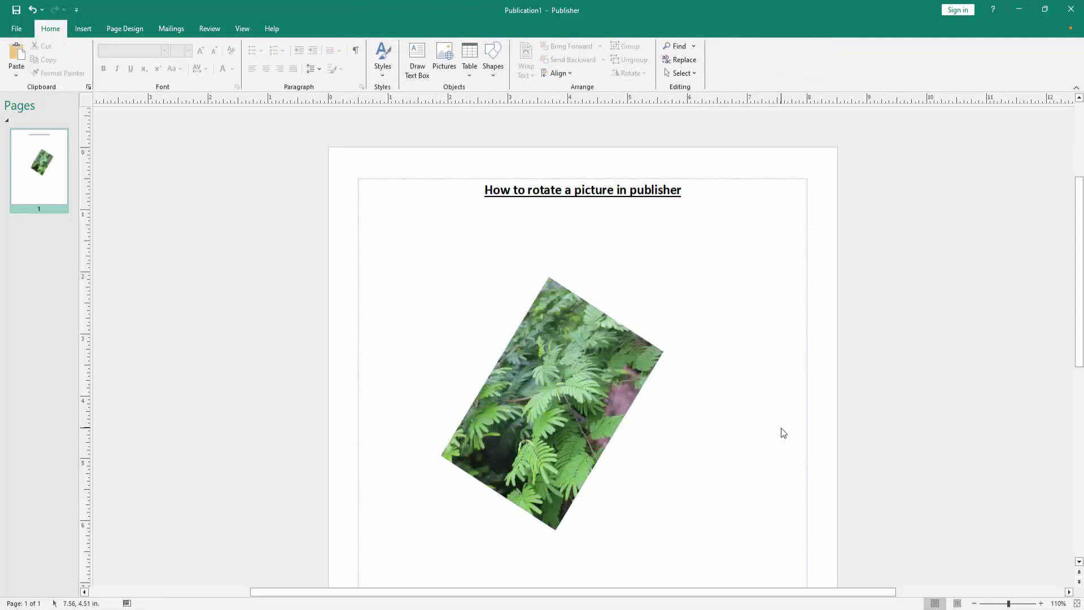